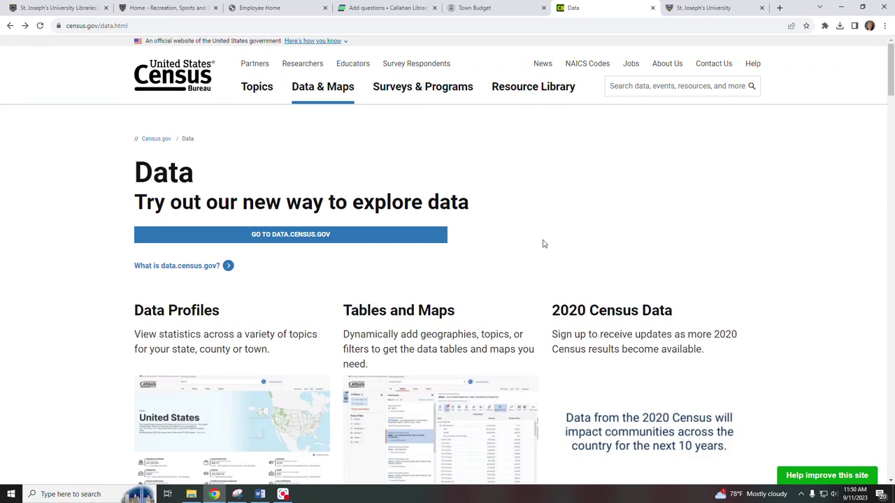
Open the United States data profile results and switch to the Maps view
click(184, 26)
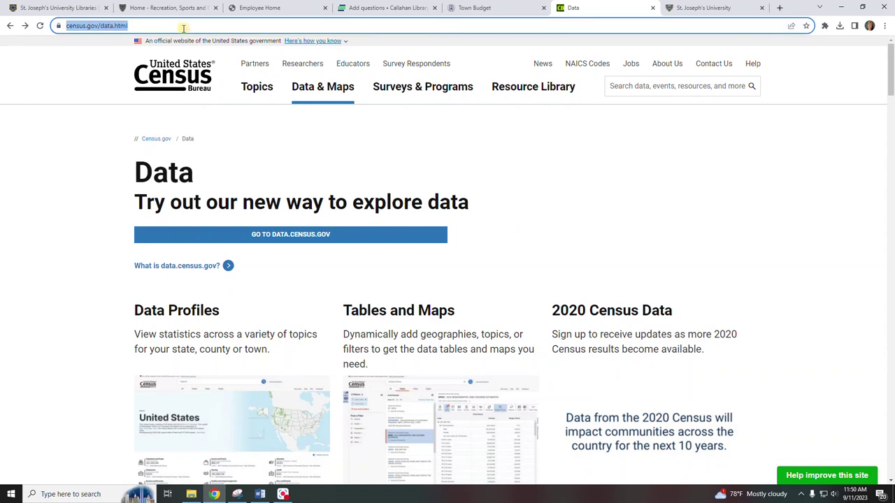
click(829, 213)
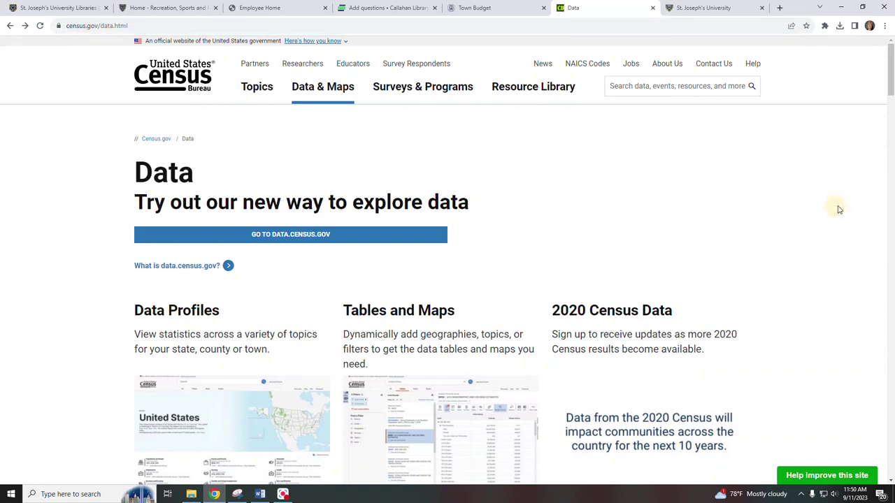
scroll(837, 208, down, 3)
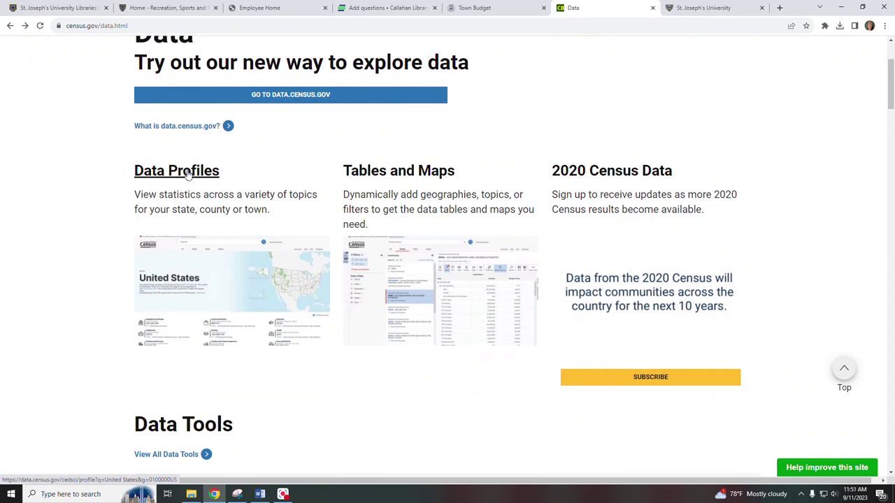
click(187, 175)
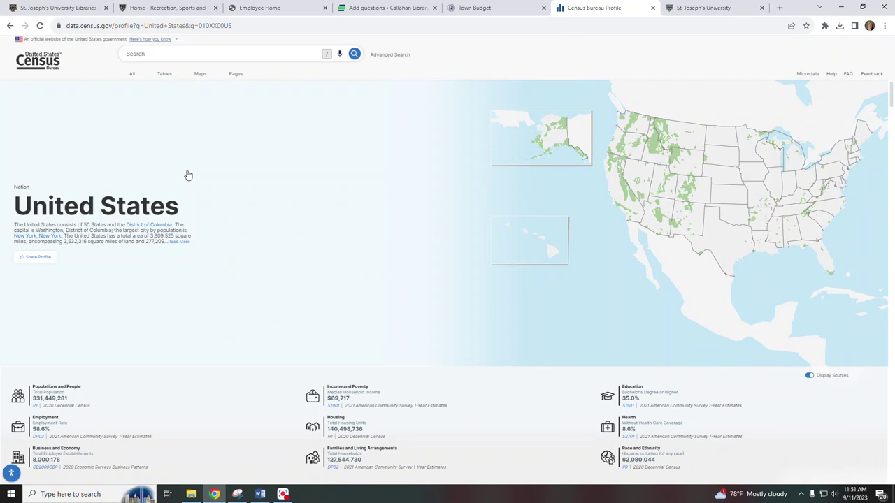
click(202, 74)
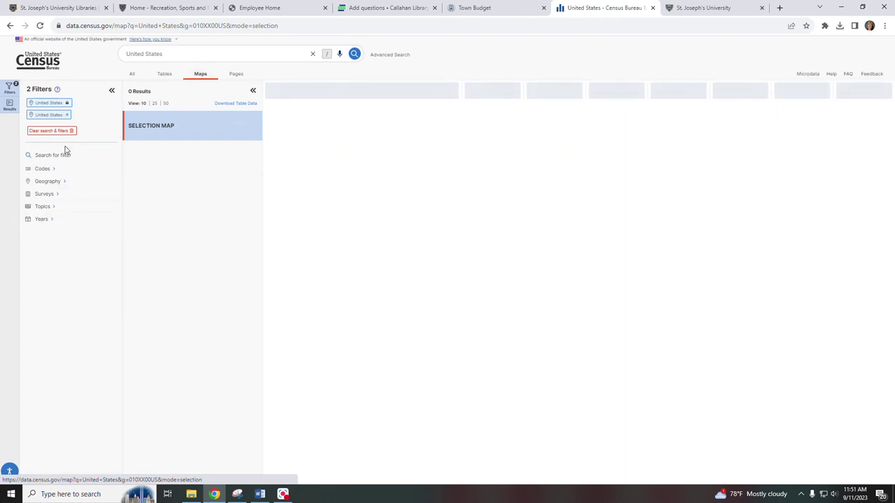
Add Bohemia CDP, New York as a Place geography filter under New York
click(51, 183)
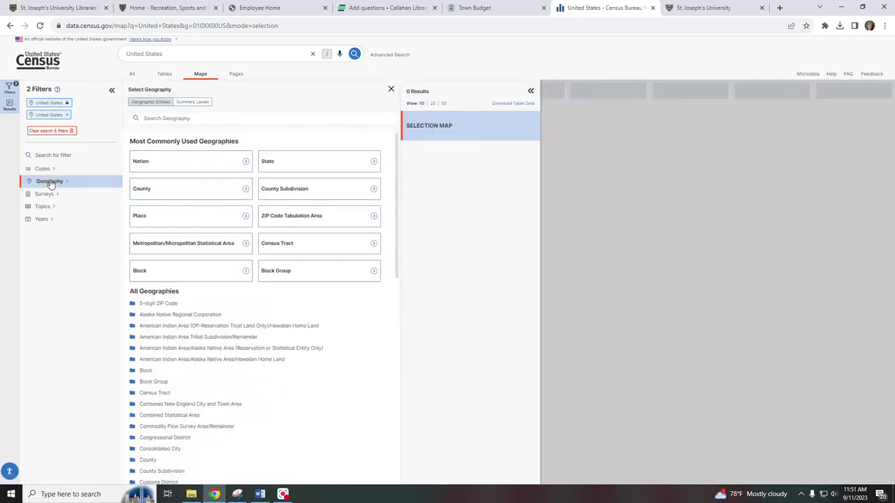
click(240, 217)
scroll(290, 313, down, 11)
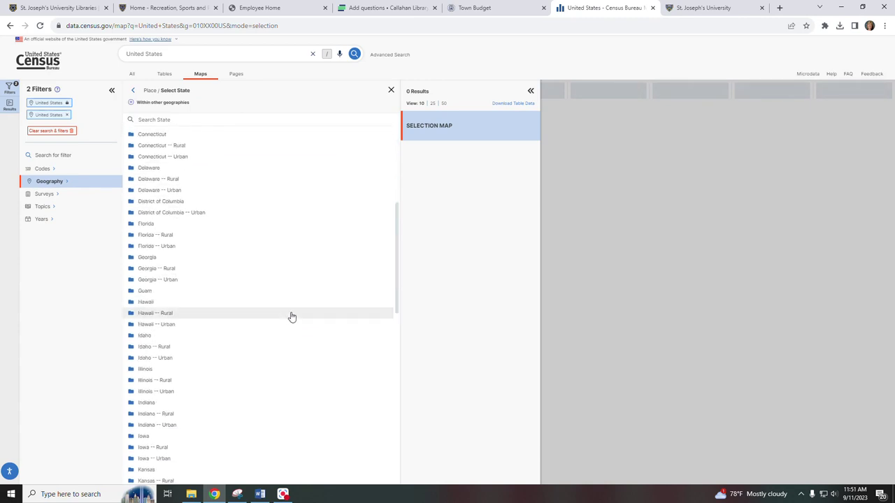
scroll(289, 309, down, 3)
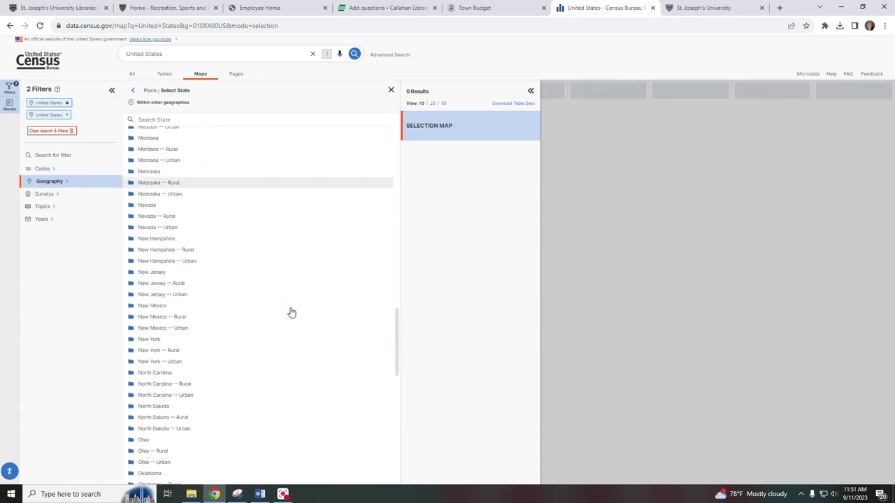
click(159, 340)
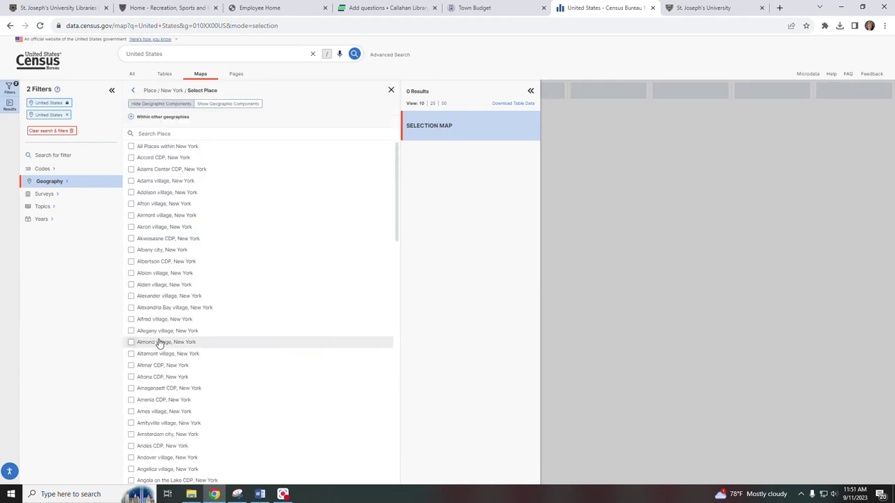
scroll(208, 318, down, 15)
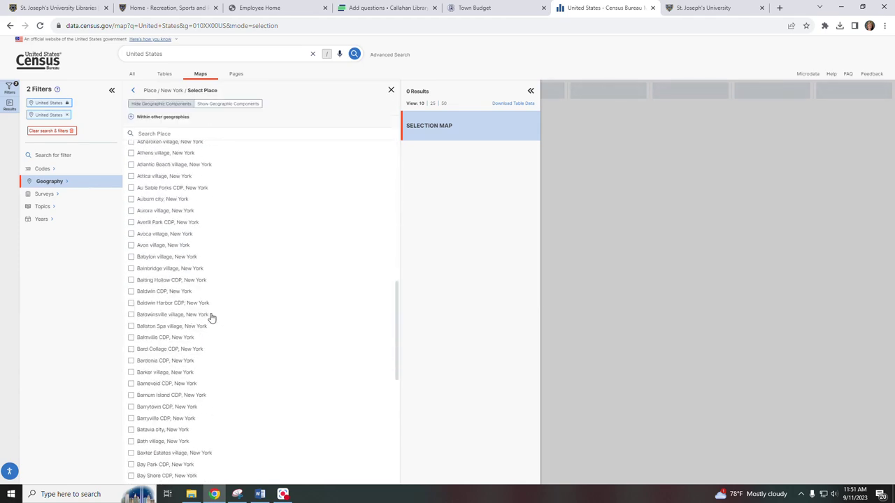
scroll(231, 334, down, 3)
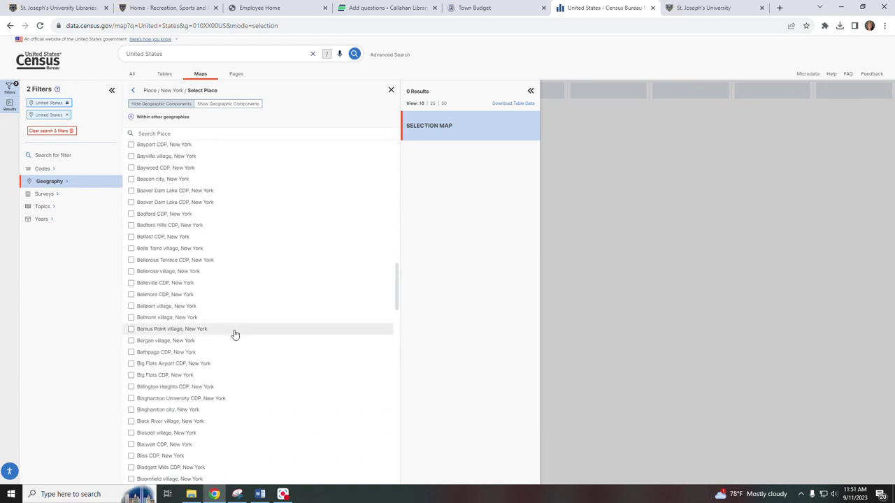
scroll(237, 334, down, 3)
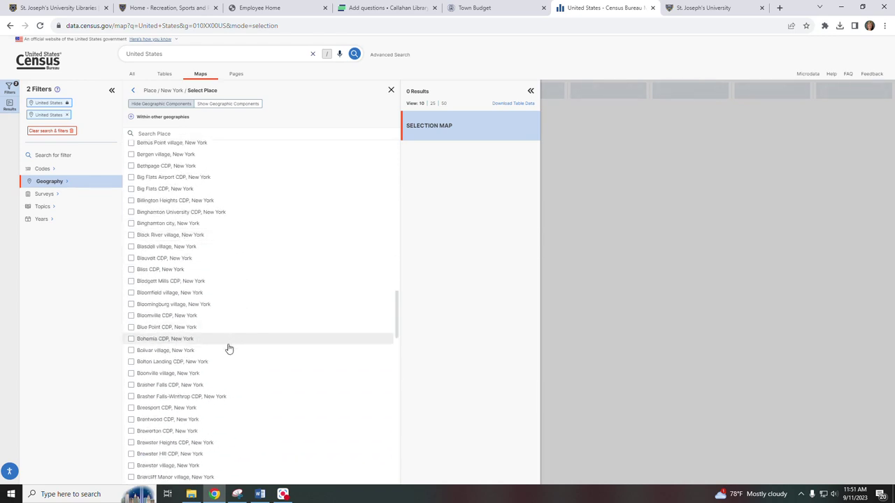
click(132, 339)
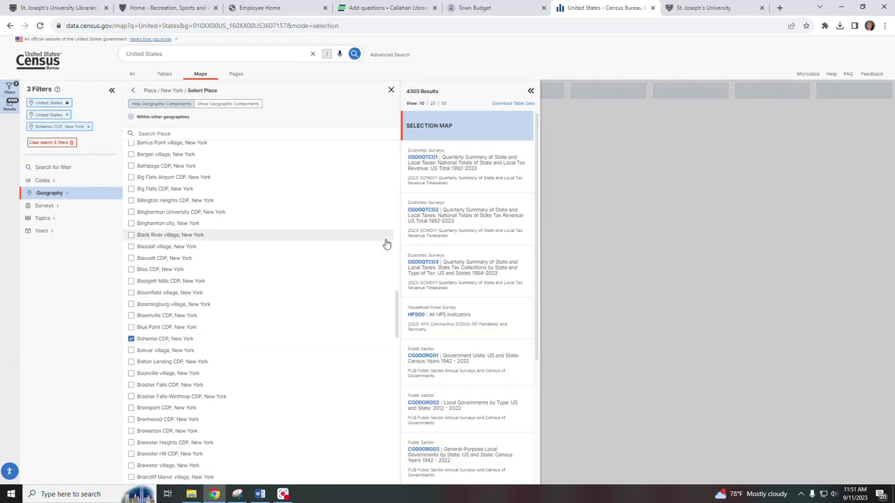
Close the Select Place panel and highlight the 4305 results count
click(391, 92)
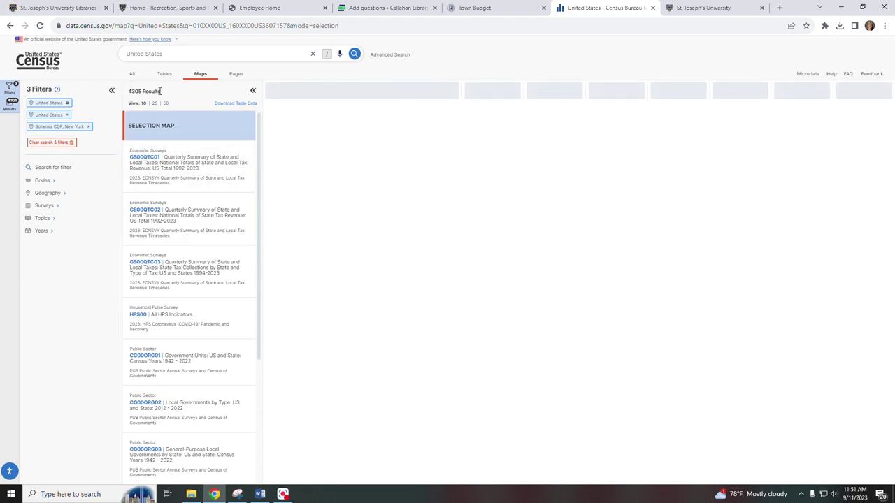
drag(160, 91, 128, 92)
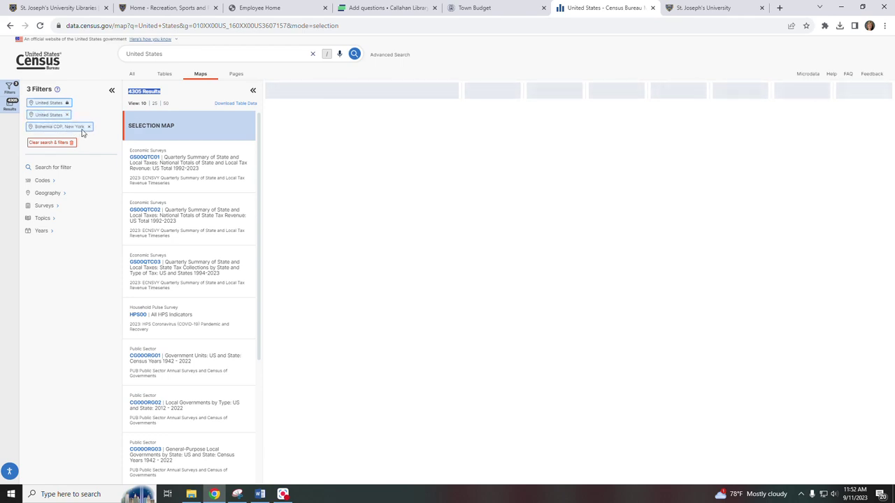
Filter surveys to American Community Survey 5-Year Estimates Data Profiles, leaving DP02–DP05
click(42, 207)
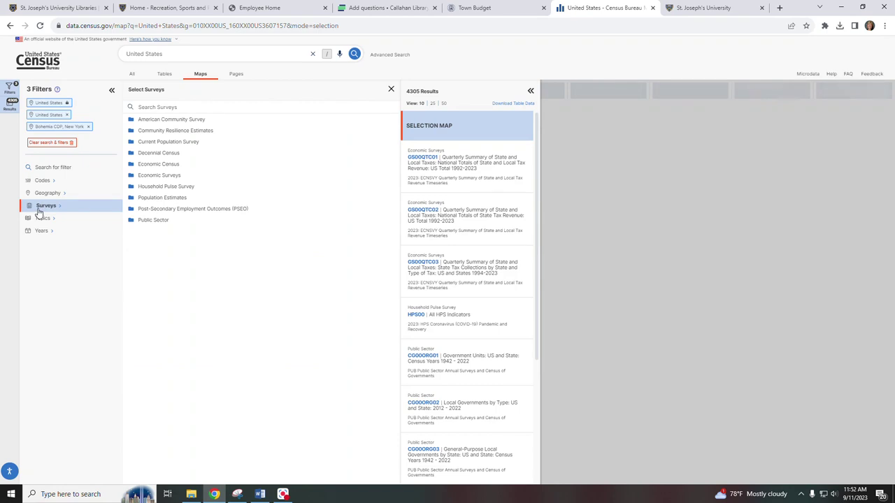
click(160, 120)
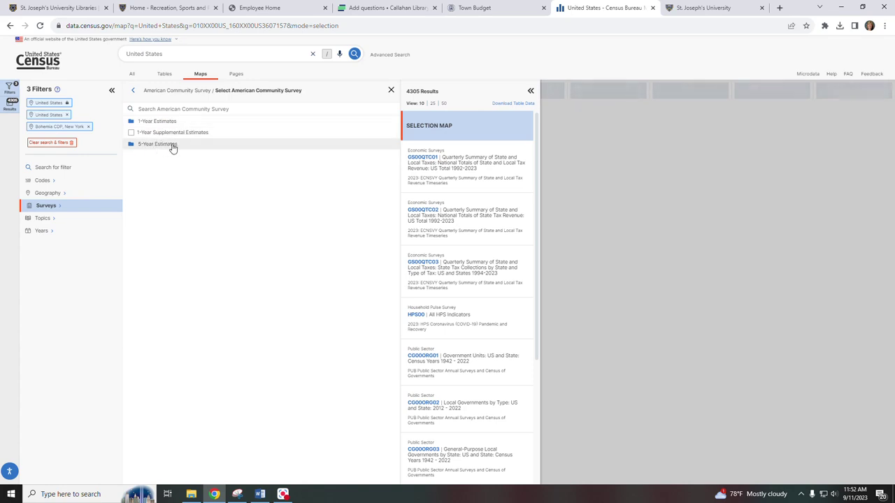
click(173, 145)
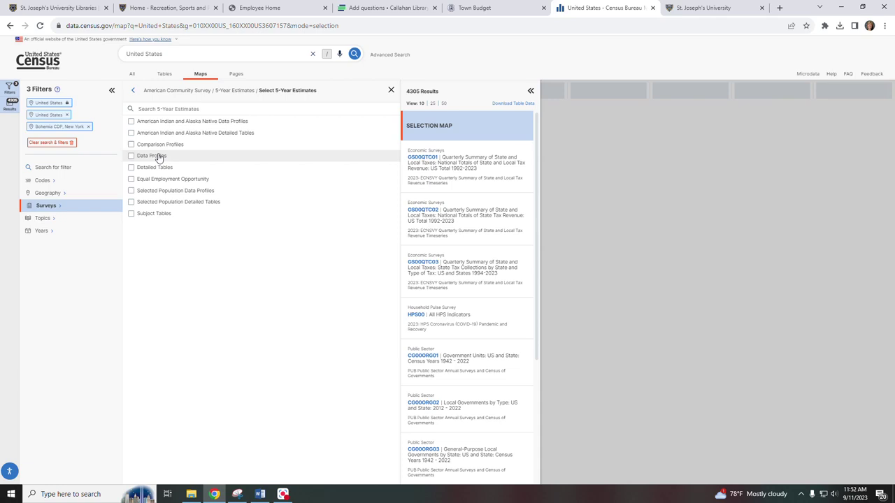
click(155, 157)
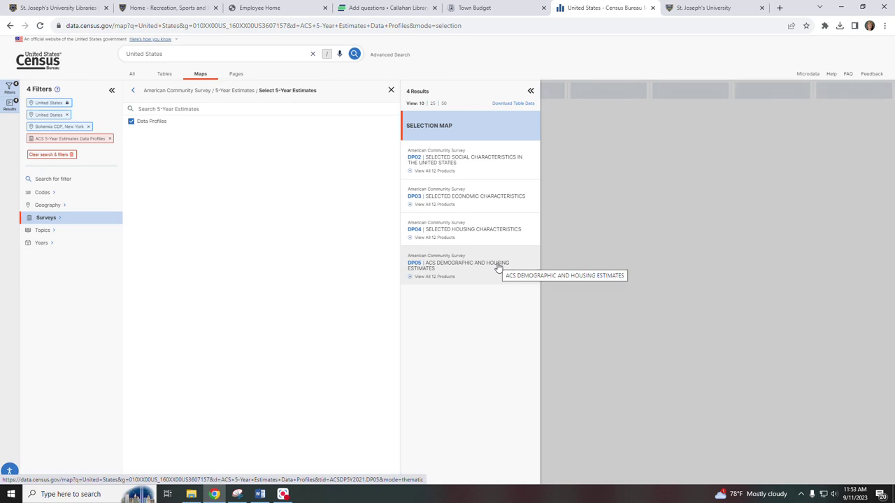
Open the full DP02 Selected Social Characteristics table for the United States and Bohemia CDP
click(391, 93)
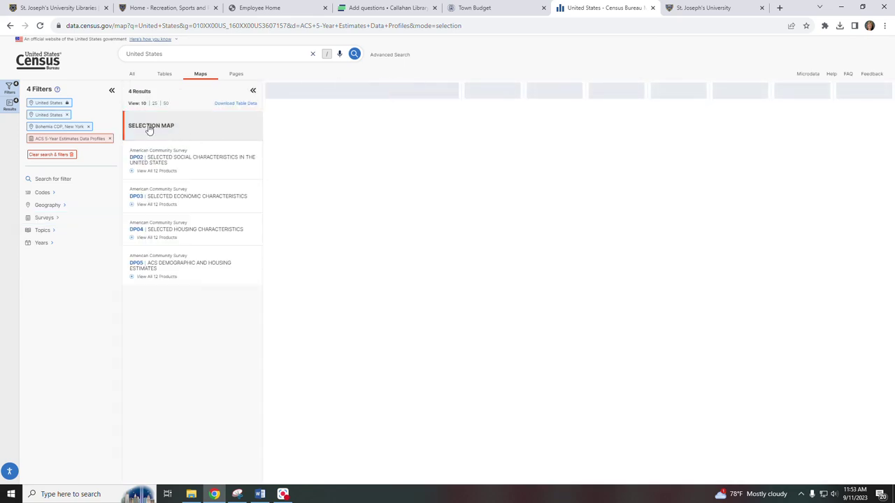
click(175, 163)
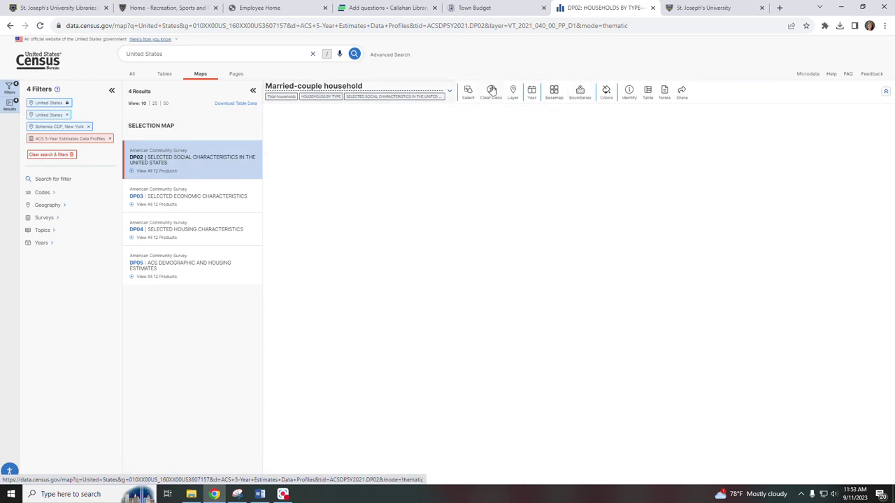
click(647, 93)
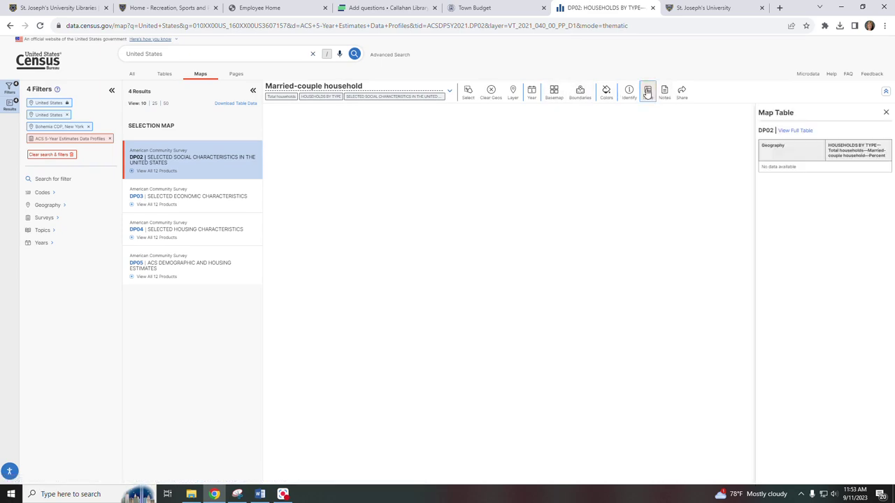
click(796, 131)
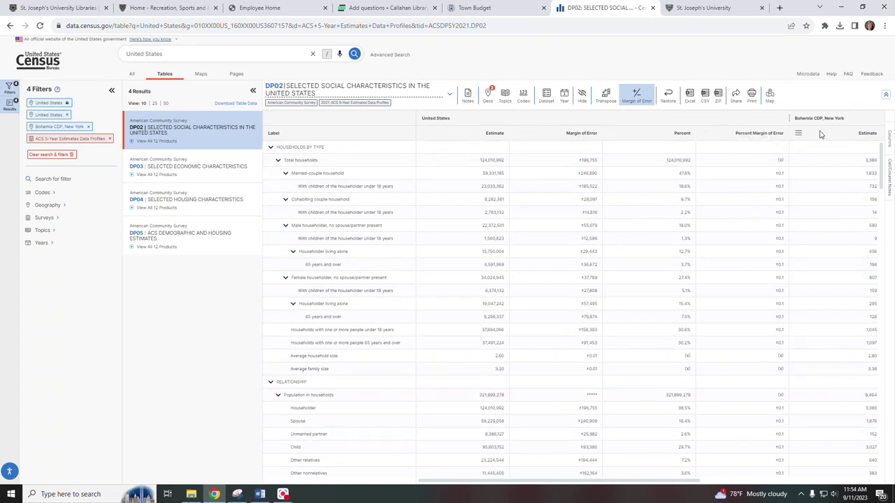
Scroll to the Bohemia columns and download DP02 as ACSDP5Y2021.DP02-2023-09-11.xlsx
drag(595, 483, 763, 480)
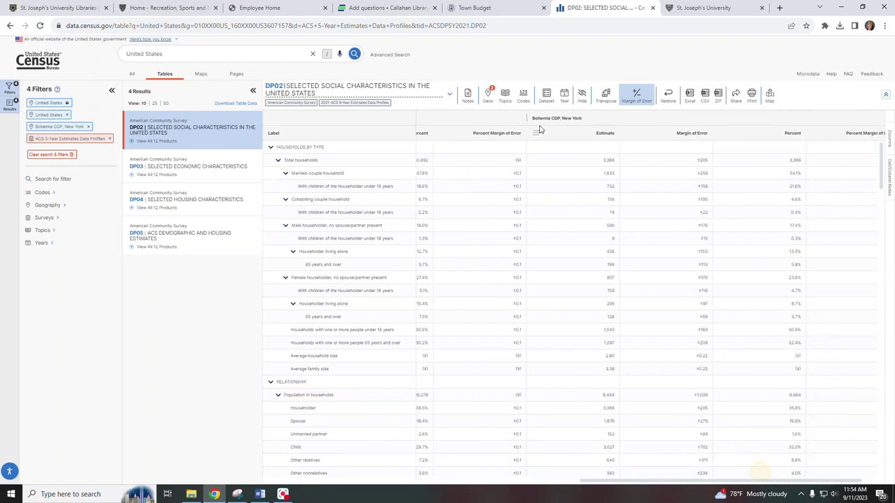
click(690, 98)
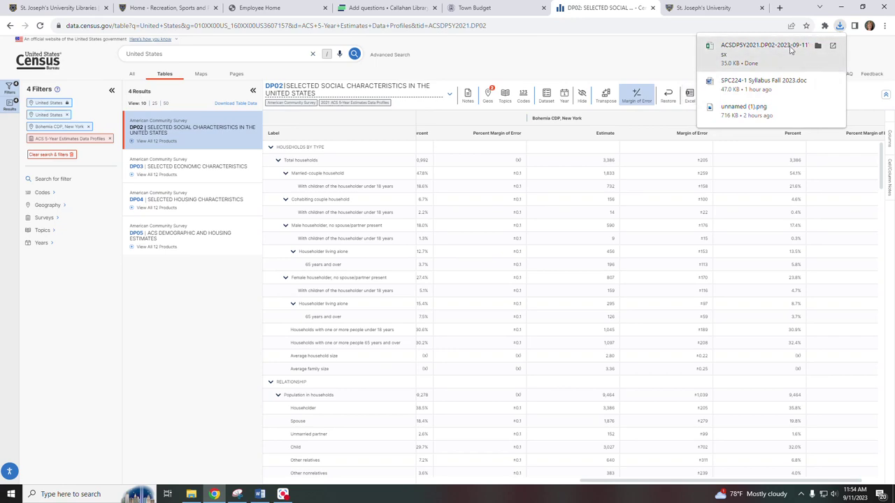
Open the downloaded DP02 workbook in Excel with editing enabled and the window maximized
click(775, 48)
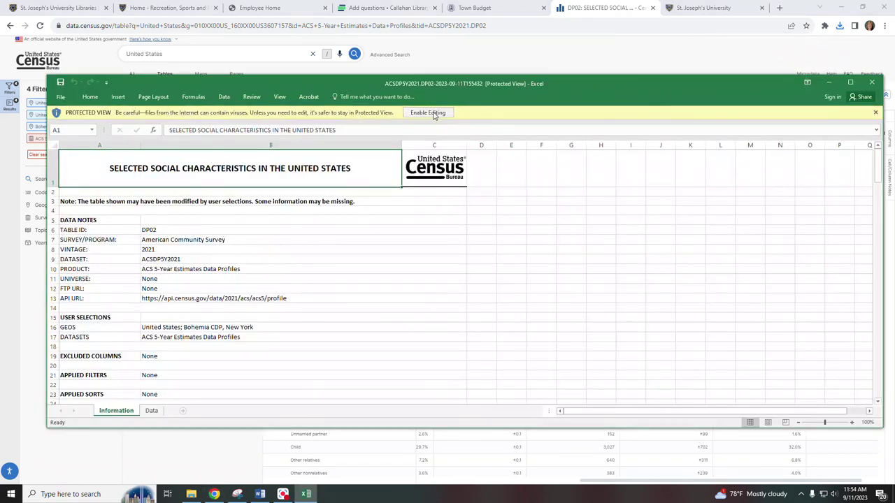
click(428, 113)
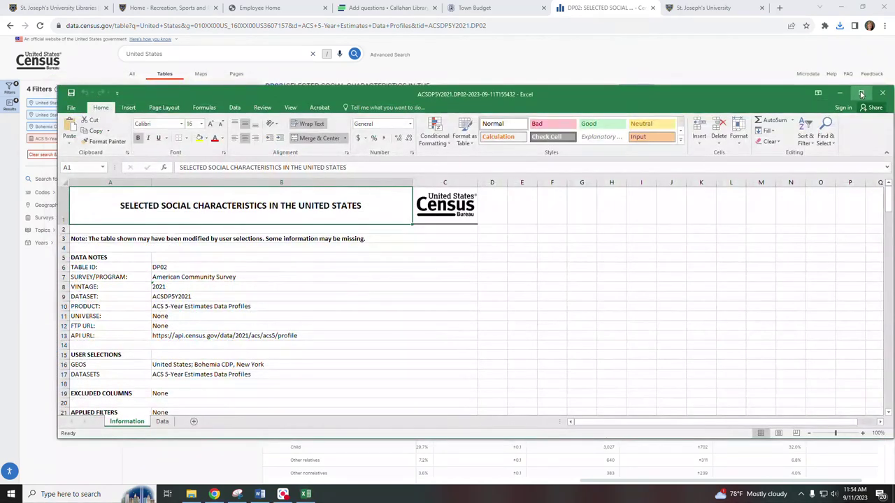
click(861, 93)
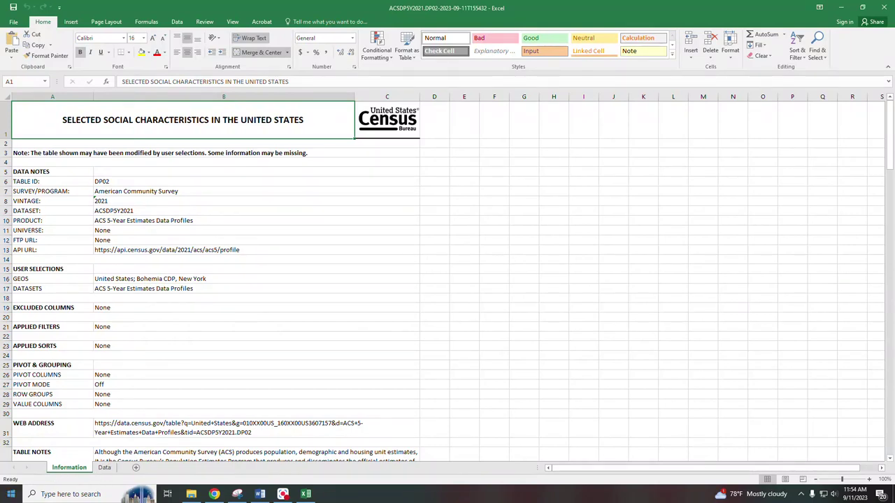
Review the Data sheet's United States and Bohemia CDP headings, then return to the browser
scroll(203, 287, down, 5)
scroll(207, 288, up, 1)
scroll(206, 288, up, 4)
click(104, 469)
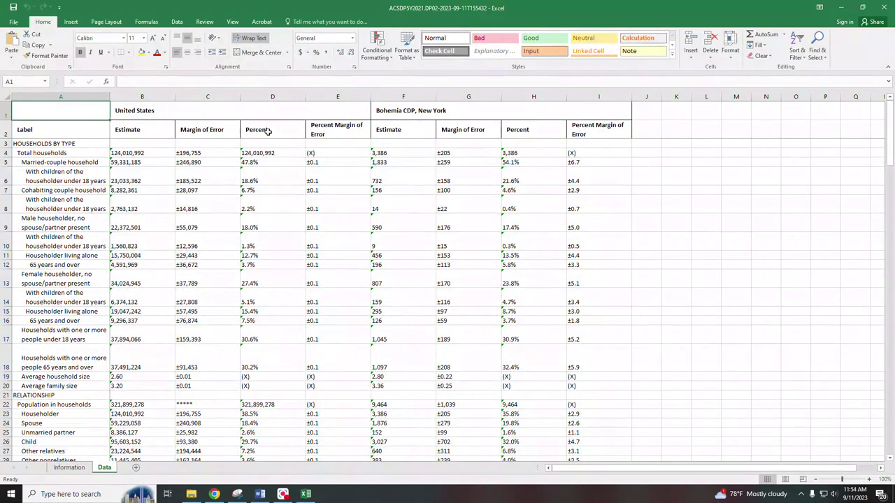
click(202, 112)
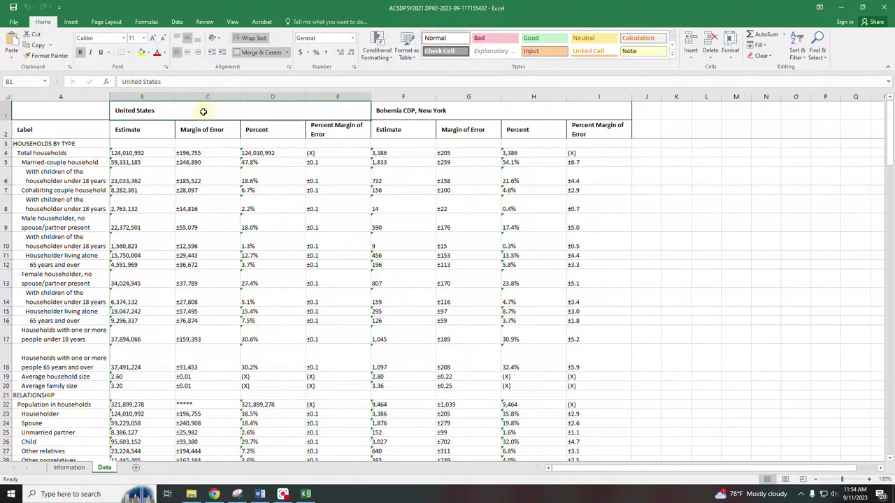
click(482, 114)
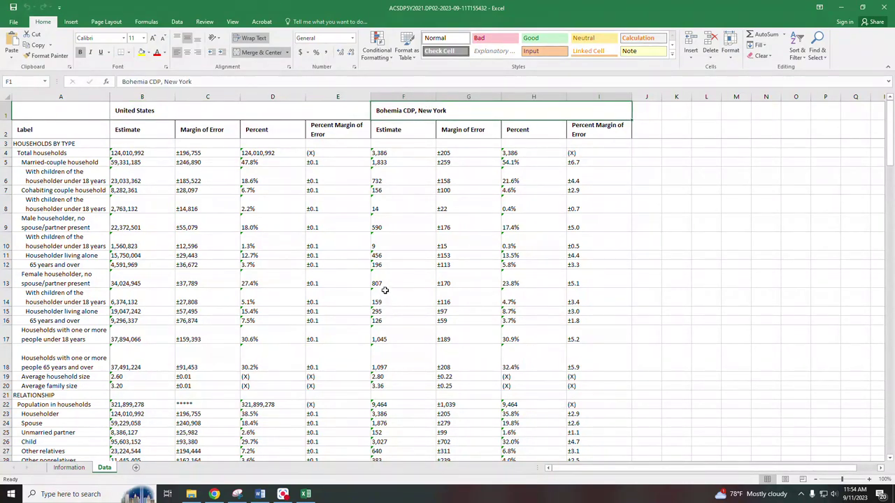
key(alt+Tab)
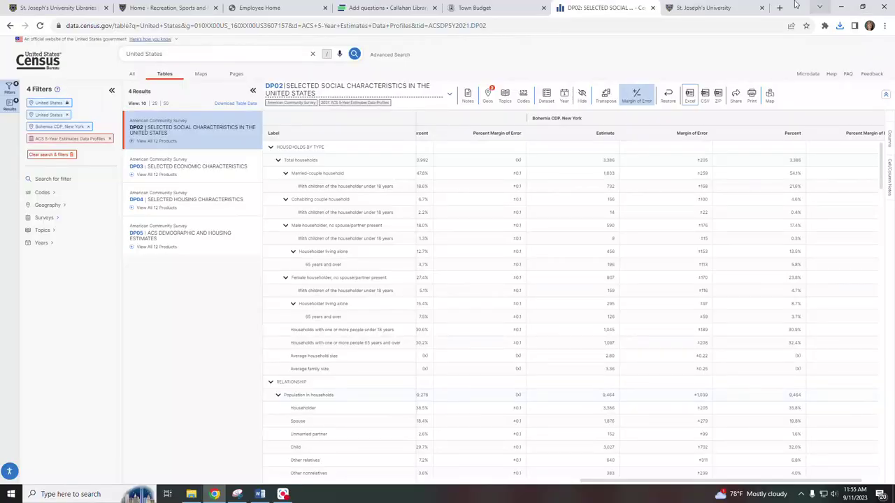
Load the DP03, DP04 and DP05 tables in turn, ending on DP05
click(160, 168)
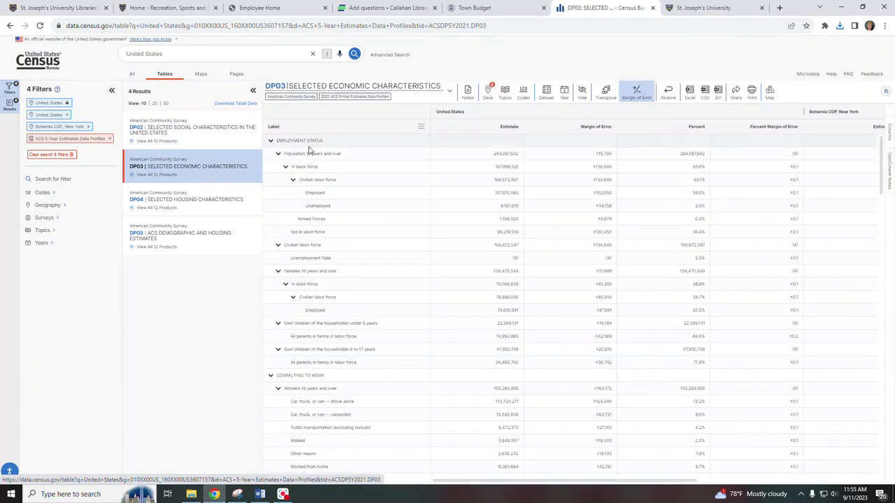
click(171, 200)
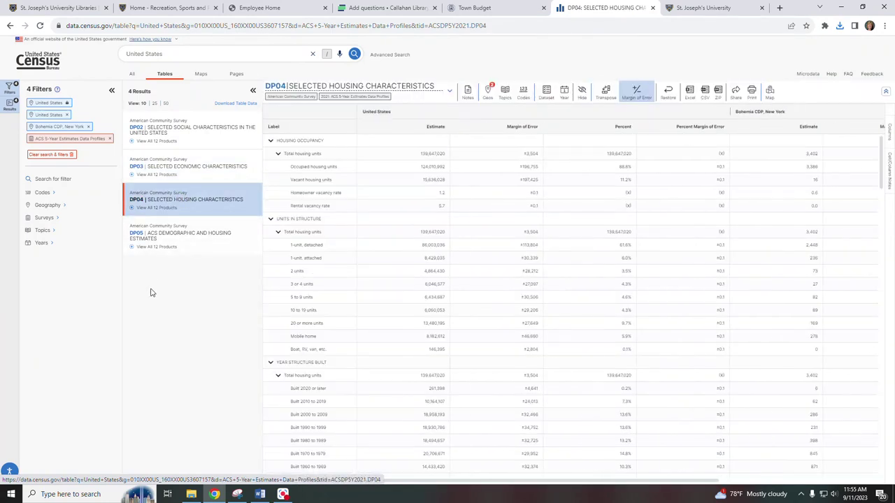
click(171, 235)
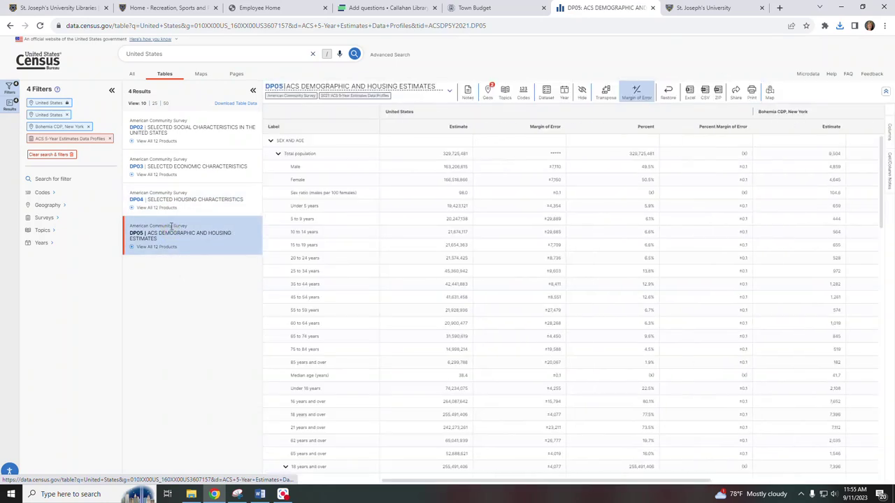
Remove the ACS 5-Year Data Profiles survey filter and list the Economic Surveys datasets
click(46, 217)
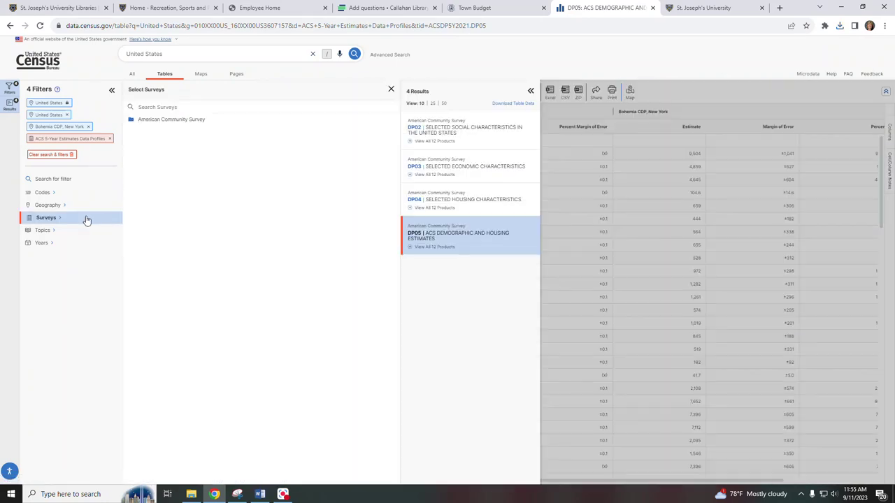
click(112, 139)
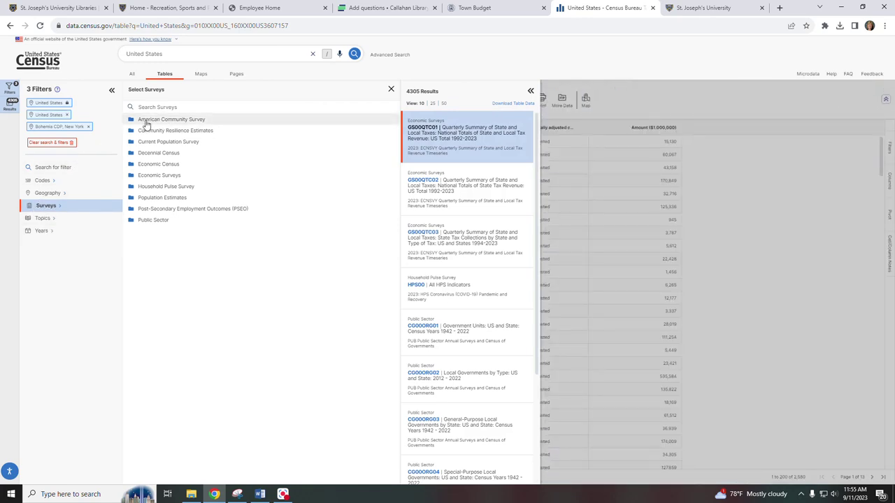
click(161, 177)
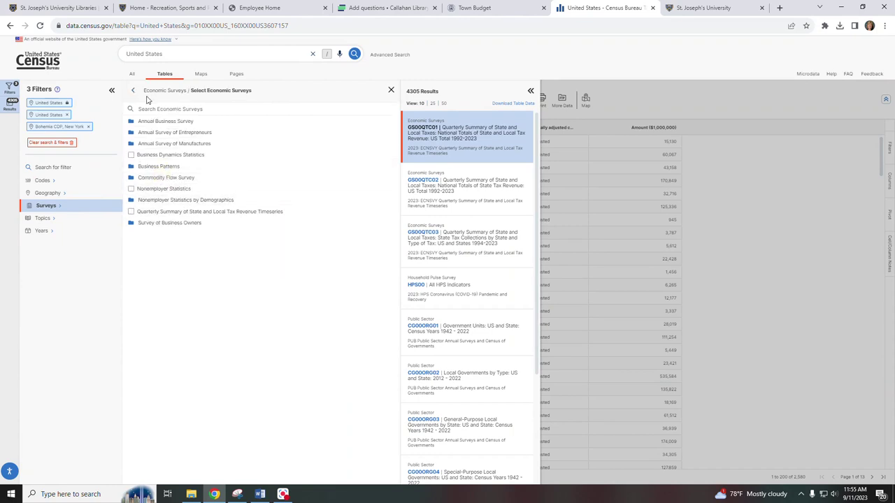